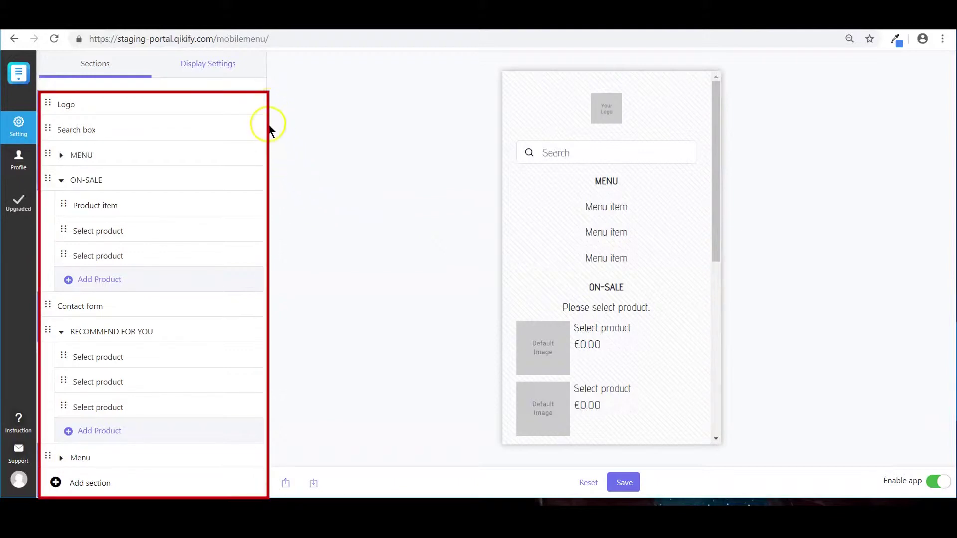
# Set the ON-SALE product item to Bardot neckline crop top and return to the sections list.
pyautogui.click(281, 146)
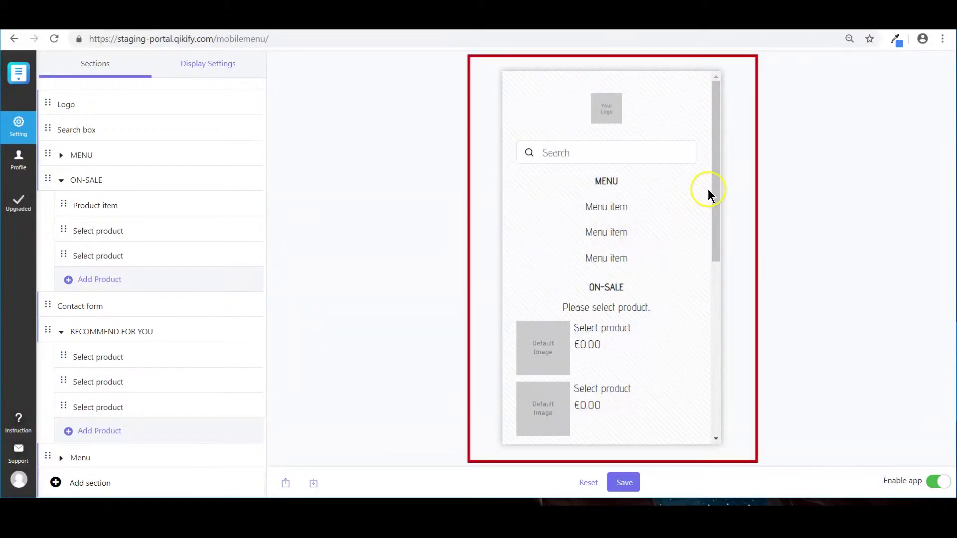
pyautogui.moveTo(714, 165)
pyautogui.mouseDown()
pyautogui.moveTo(709, 336)
pyautogui.moveTo(662, 177)
pyautogui.mouseUp()
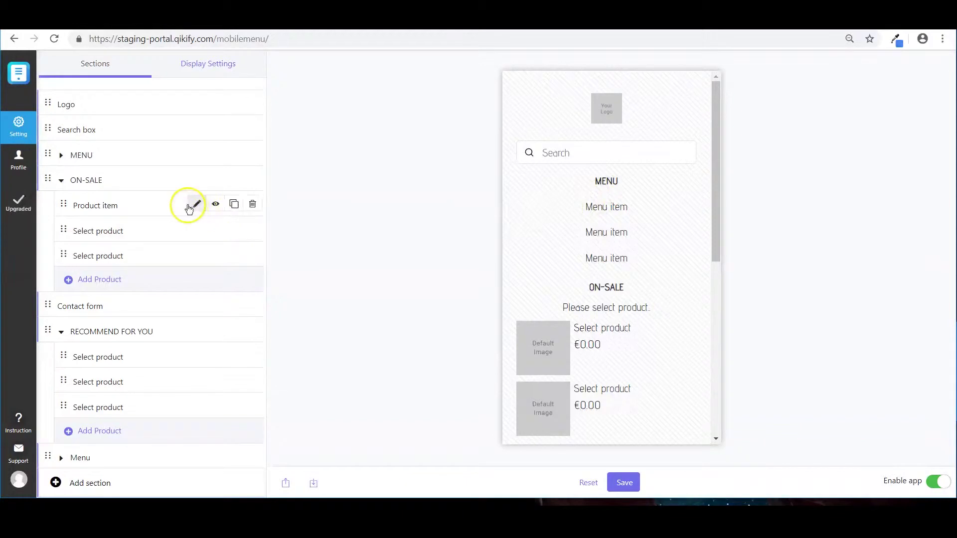
pyautogui.moveTo(150, 205)
pyautogui.click(195, 205)
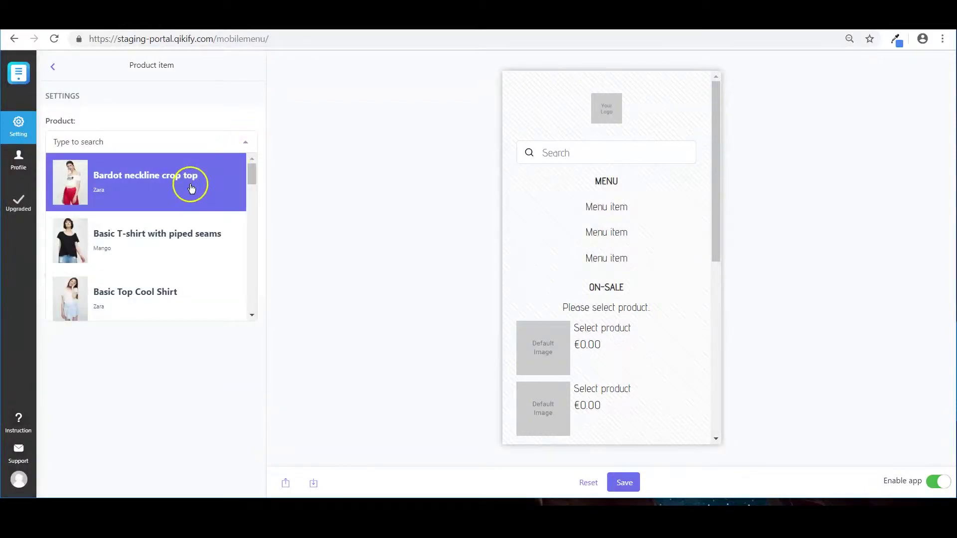
pyautogui.click(188, 187)
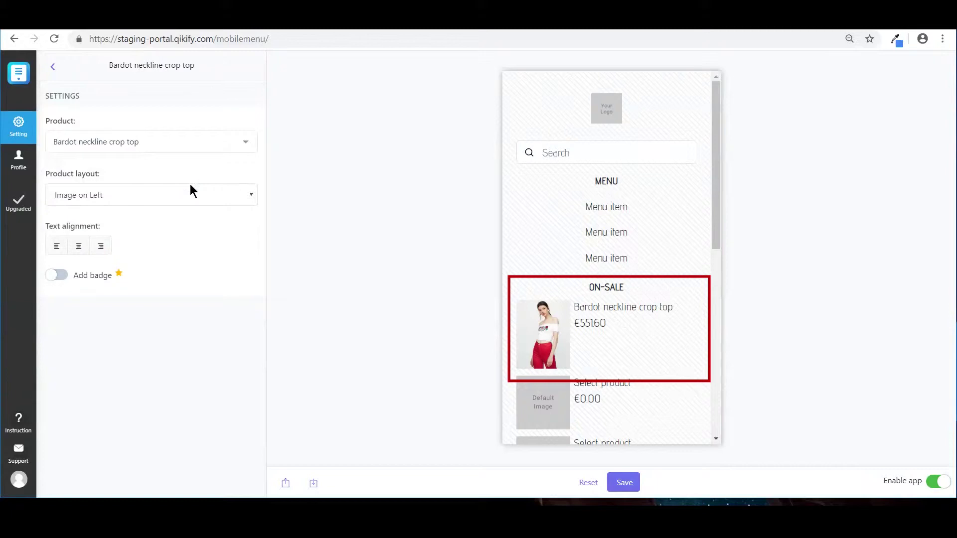
pyautogui.click(52, 67)
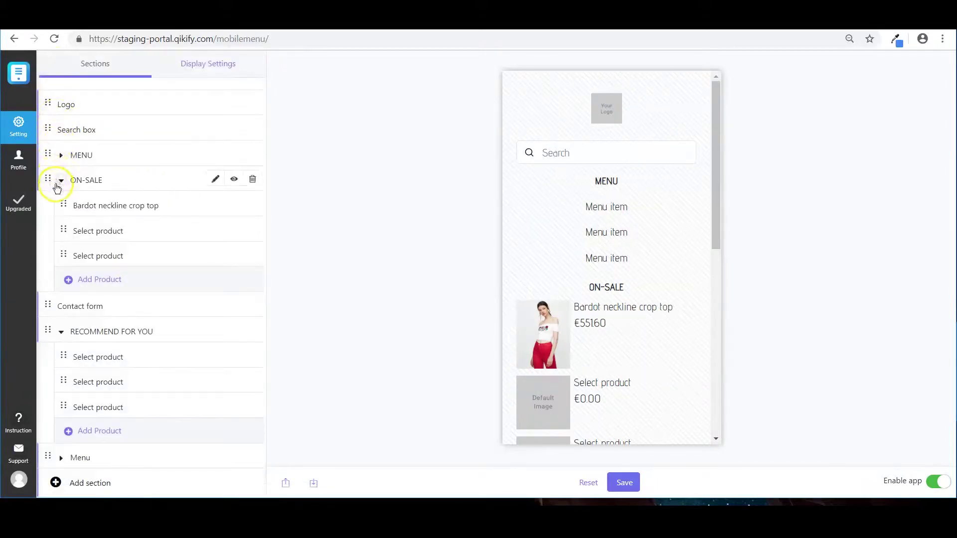
pyautogui.moveTo(116, 205)
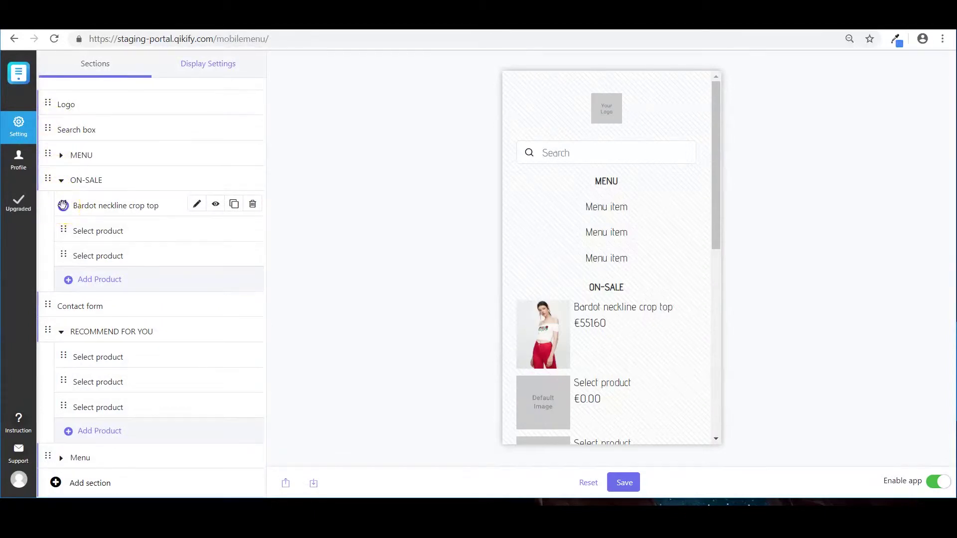
# Drag the Bardot neckline crop top row below the first Select product row in ON-SALE.
pyautogui.moveTo(63, 205); pyautogui.dragTo(63, 231)
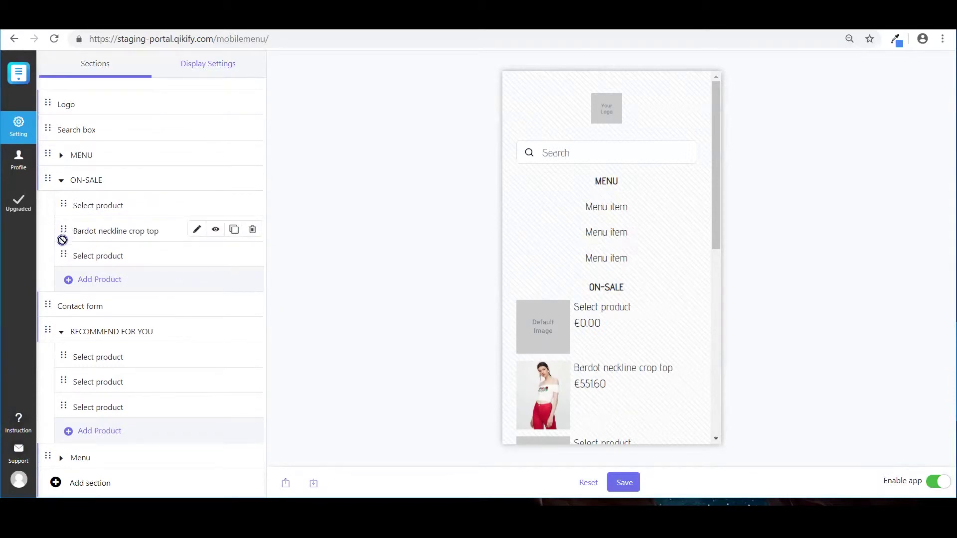
pyautogui.moveTo(62, 231); pyautogui.dragTo(60, 256)
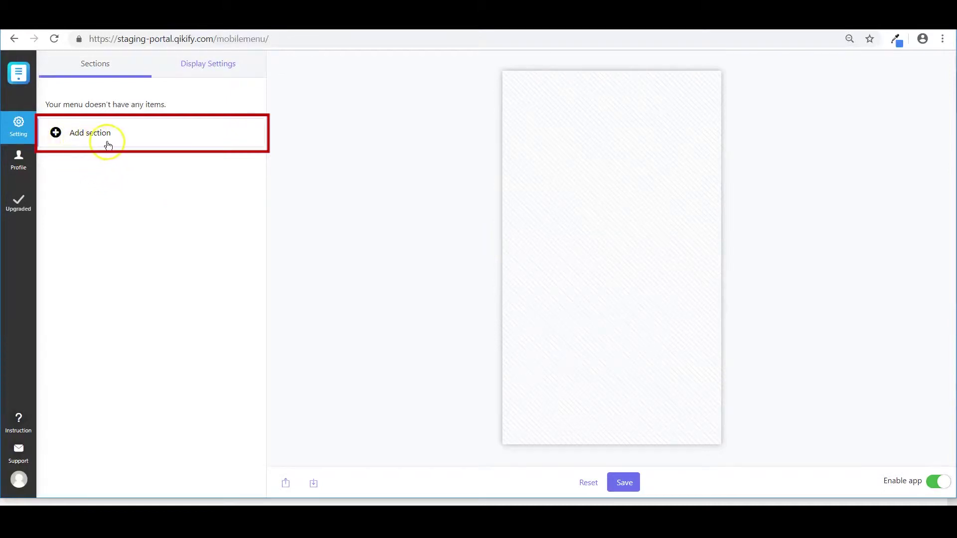
# Add a Menu section from the BASIC section types to the empty menu.
pyautogui.click(60, 134)
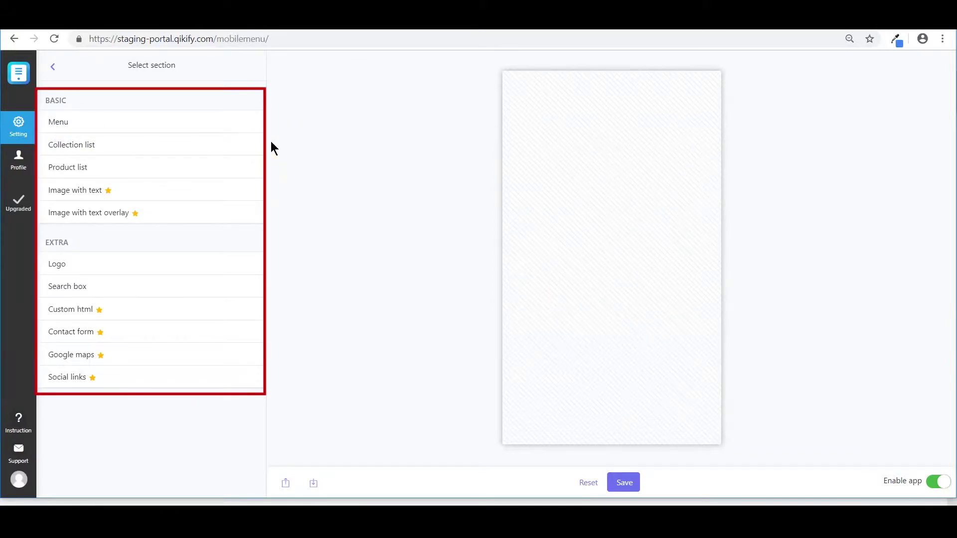
pyautogui.click(239, 128)
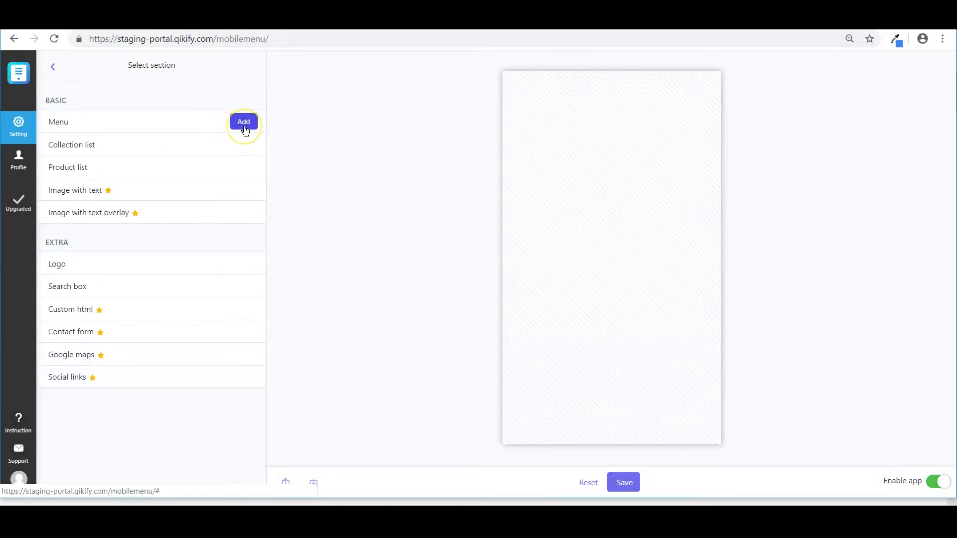
pyautogui.click(244, 129)
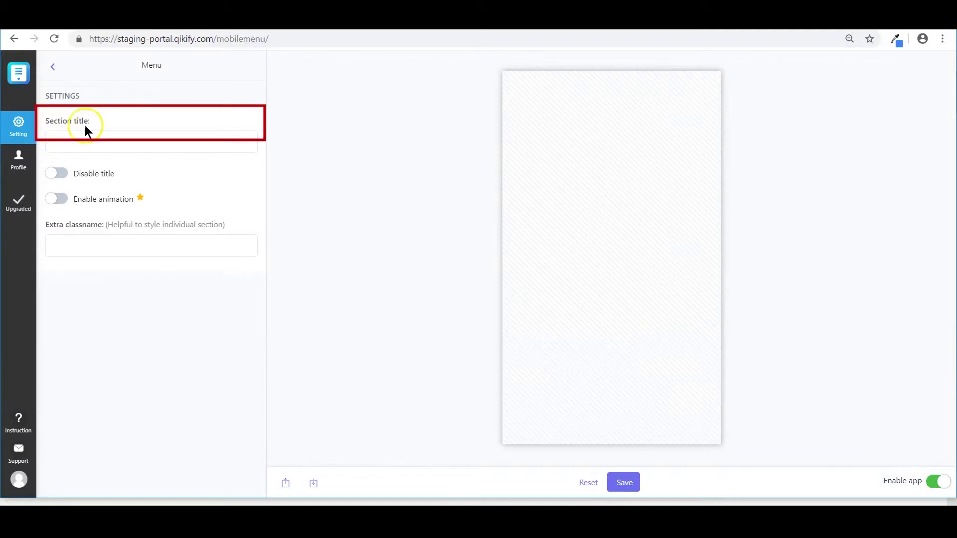
# Title the section 'Menu', keep its title shown and enable its animation.
pyautogui.click(66, 144)
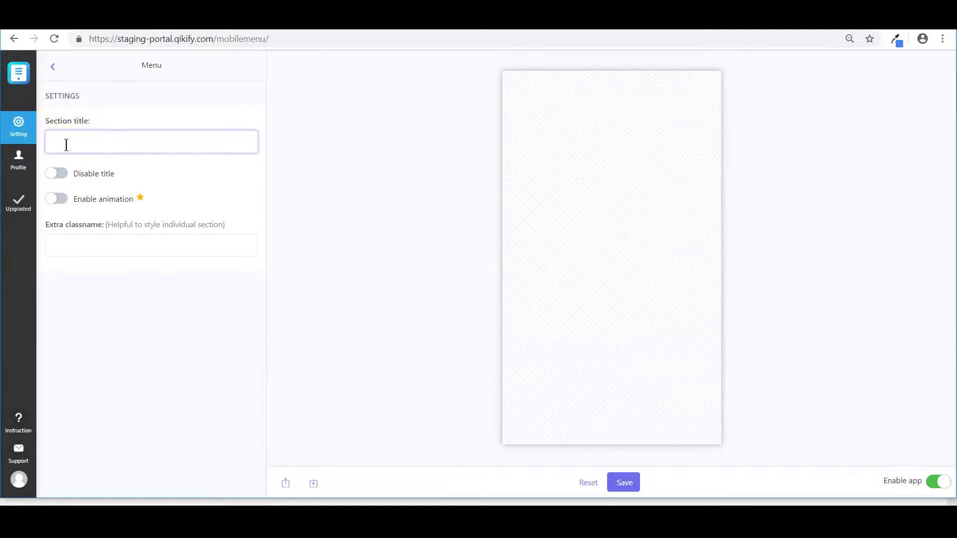
pyautogui.write('Menu')
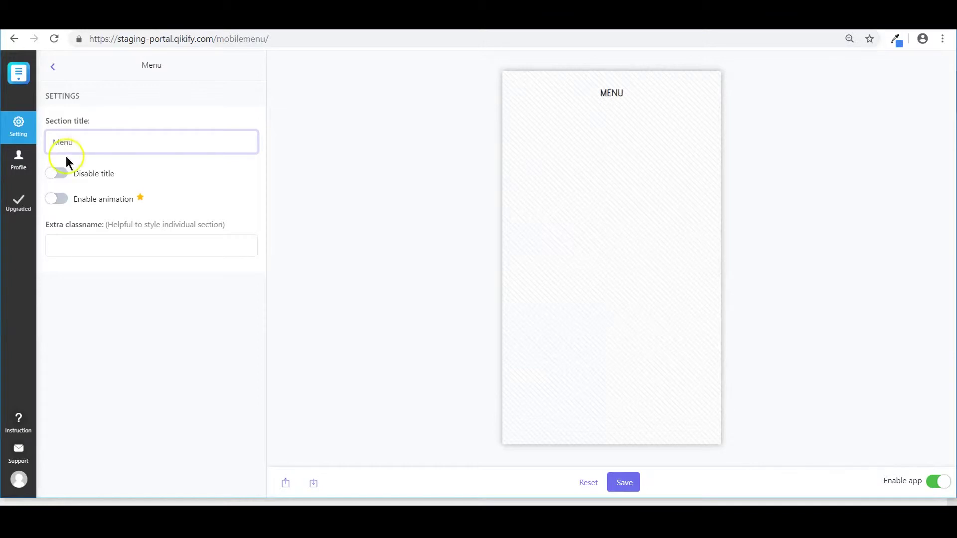
pyautogui.click(63, 180)
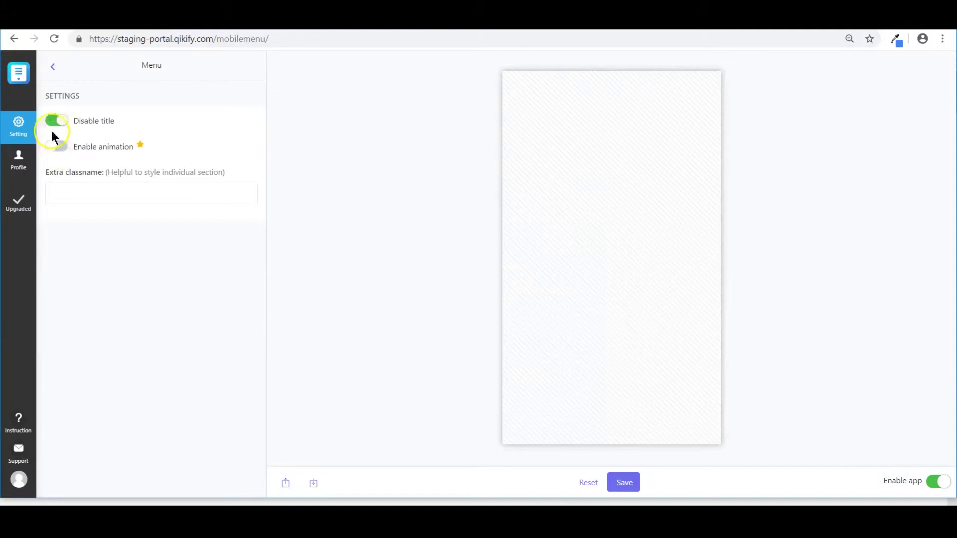
pyautogui.click(51, 123)
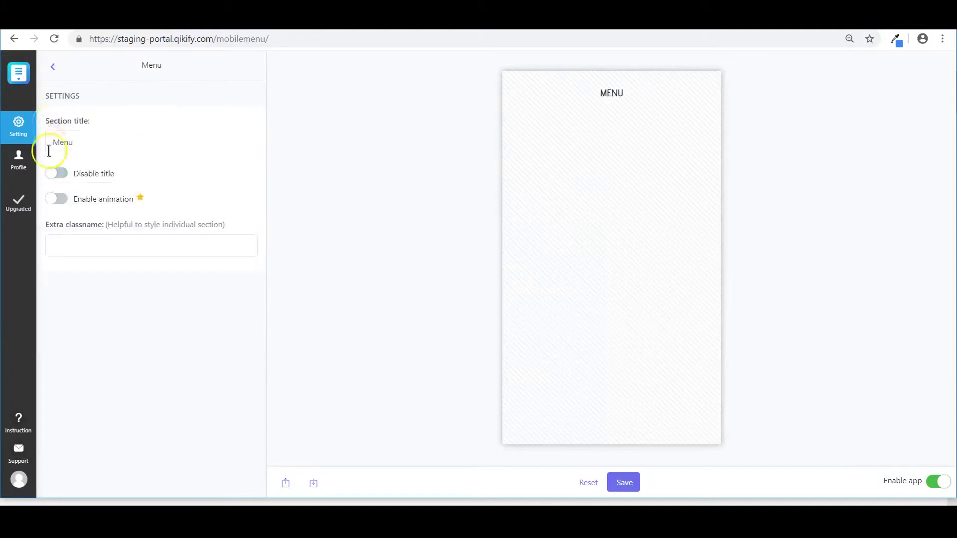
pyautogui.click(65, 202)
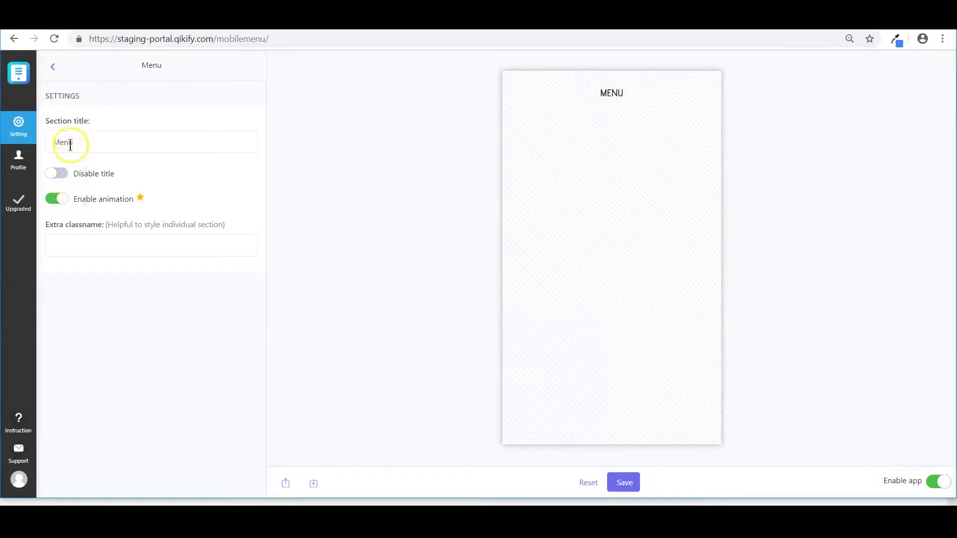
pyautogui.click(54, 69)
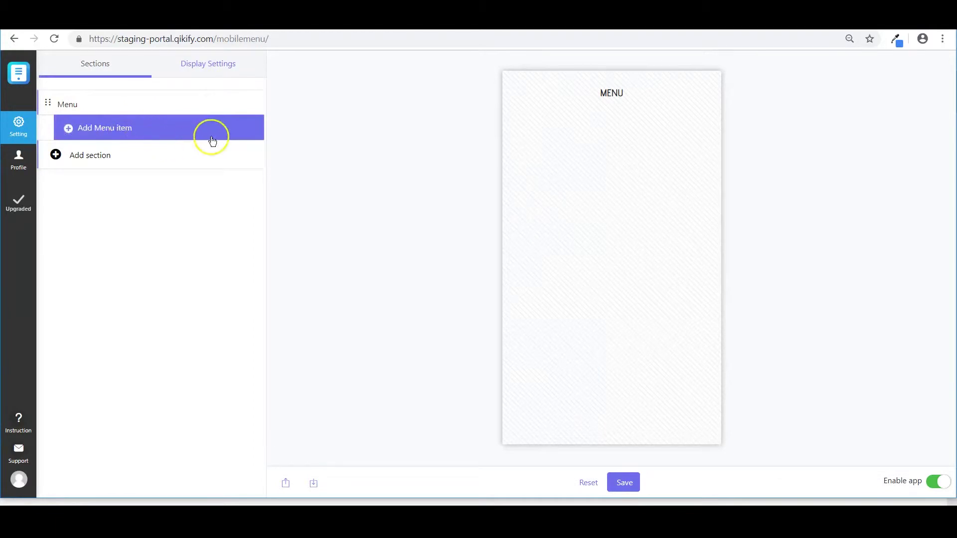
# Add Menu item 1, duplicate it twice, and give Menu item 1 a submenu.
pyautogui.click(92, 136)
pyautogui.click(98, 171)
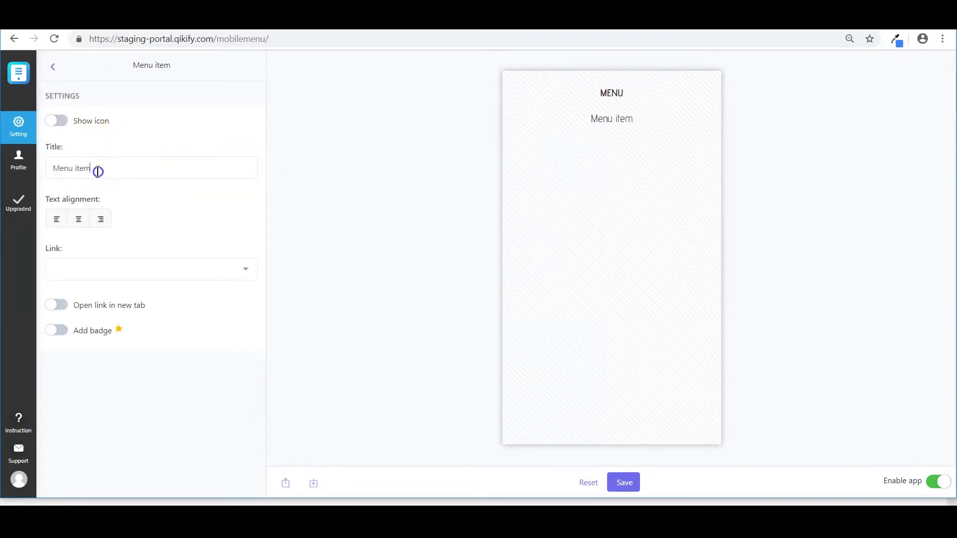
pyautogui.write(' 1')
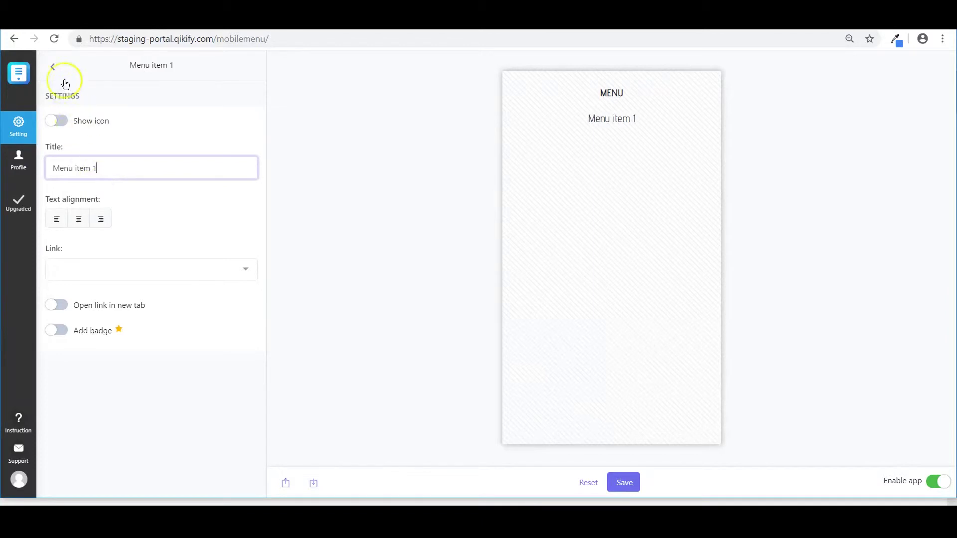
pyautogui.click(53, 66)
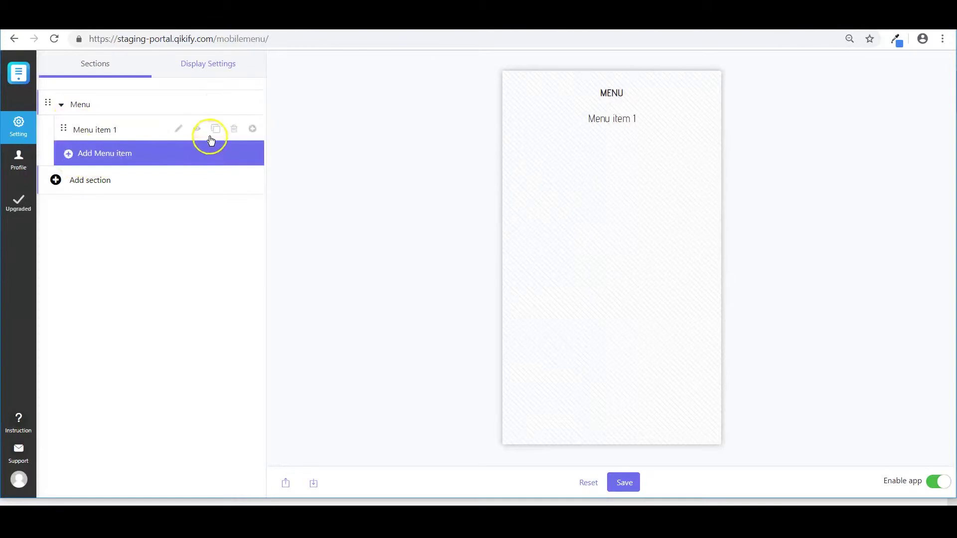
pyautogui.moveTo(120, 130)
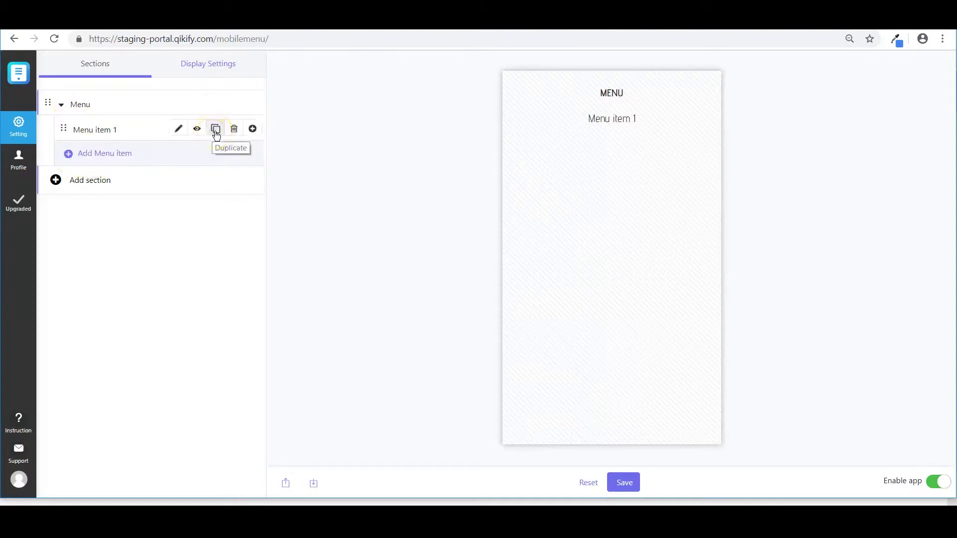
pyautogui.click(215, 130)
pyautogui.click(216, 131)
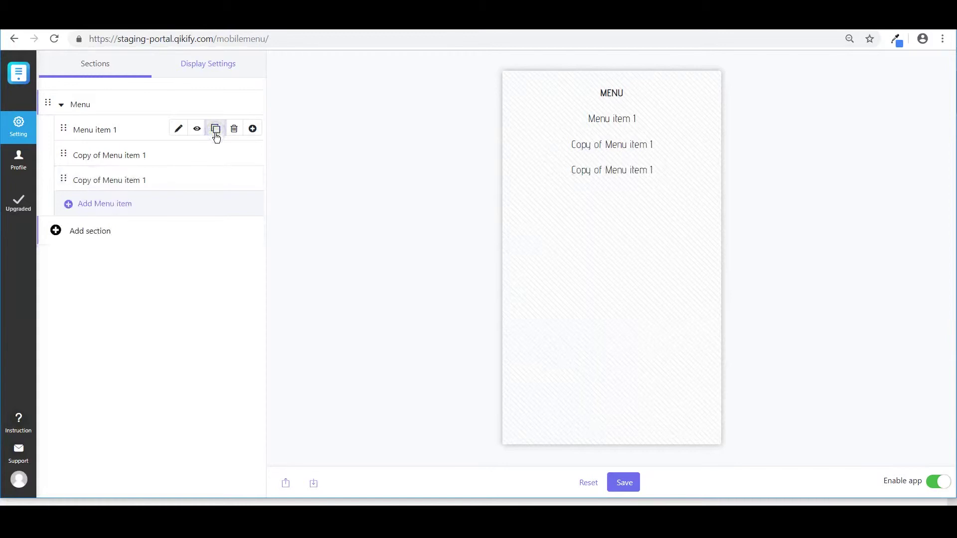
pyautogui.click(256, 131)
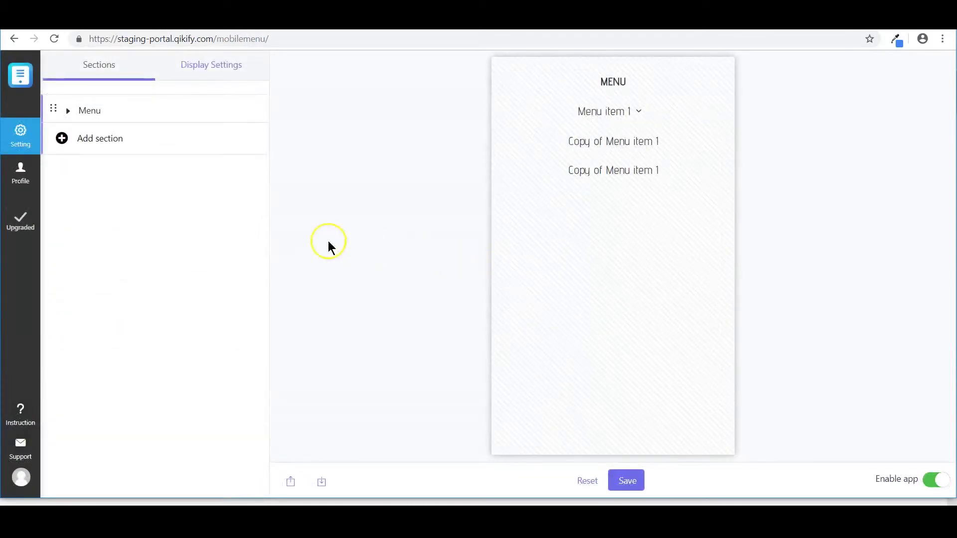
# Add a Collection list section titled NEW COLLECTION.
pyautogui.click(99, 139)
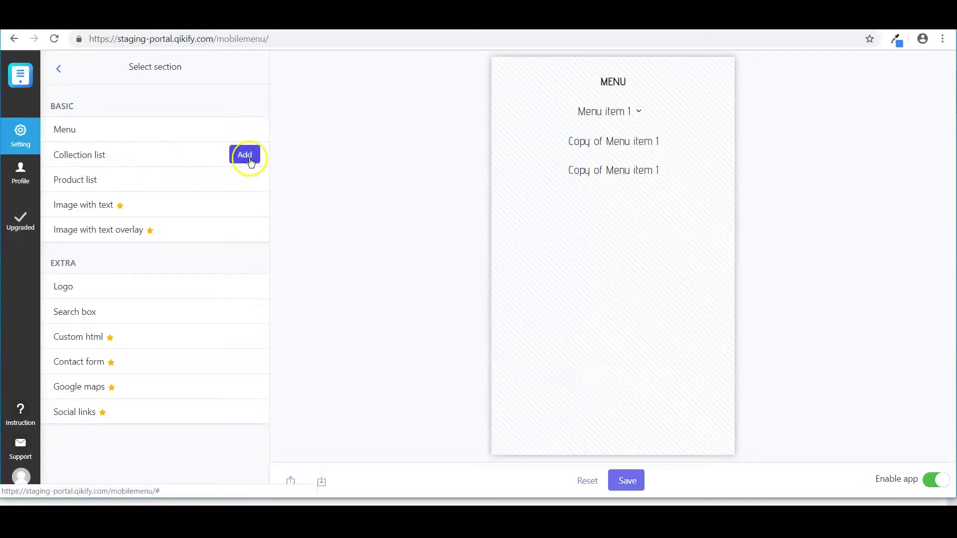
pyautogui.click(249, 163)
pyautogui.click(96, 154)
pyautogui.write('NEW COLLECTION')
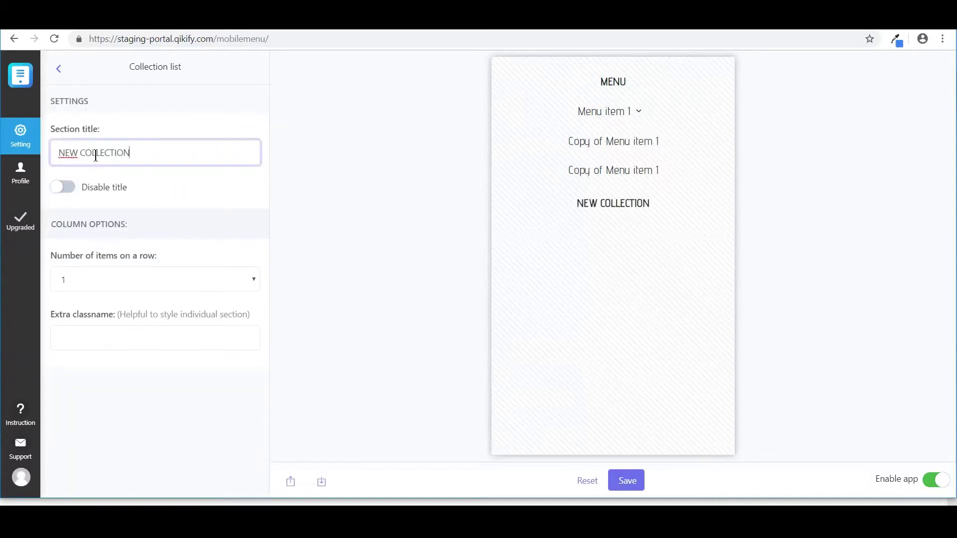
pyautogui.click(58, 70)
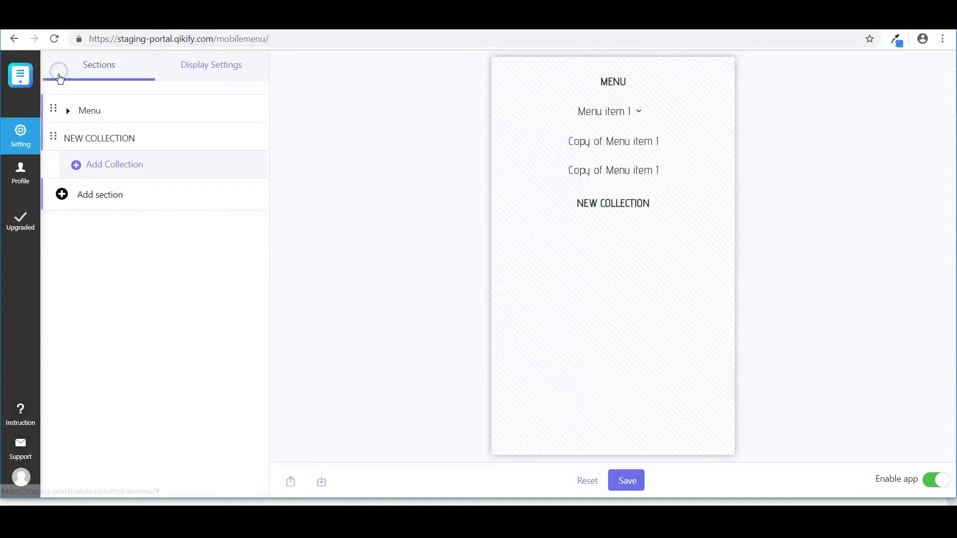
# Add a collection item to NEW COLLECTION linked to the For Boys collection.
pyautogui.click(109, 172)
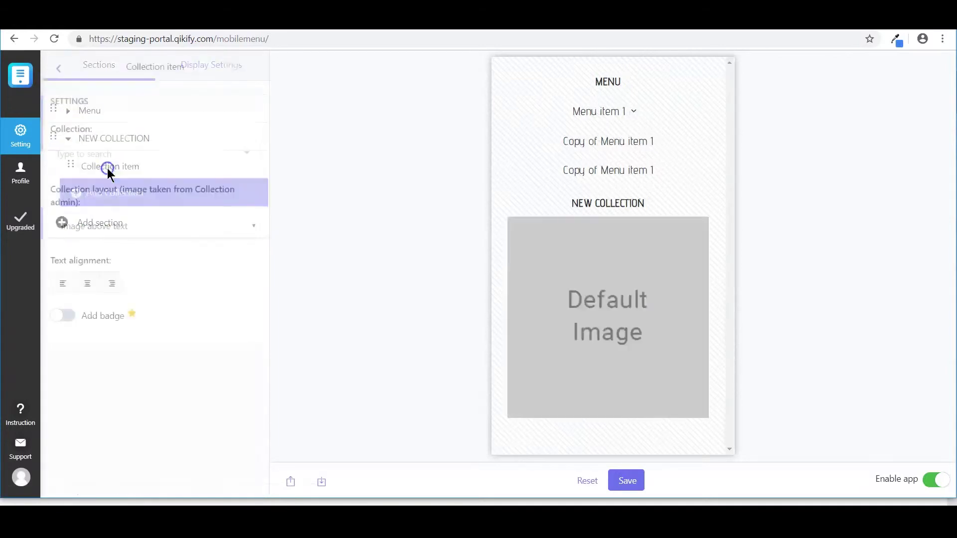
pyautogui.click(243, 157)
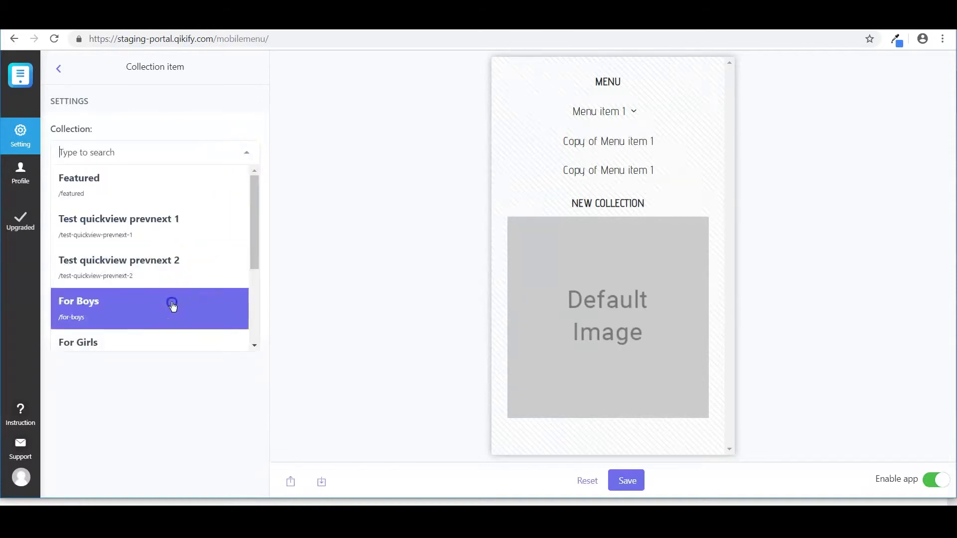
pyautogui.click(171, 301)
pyautogui.click(59, 68)
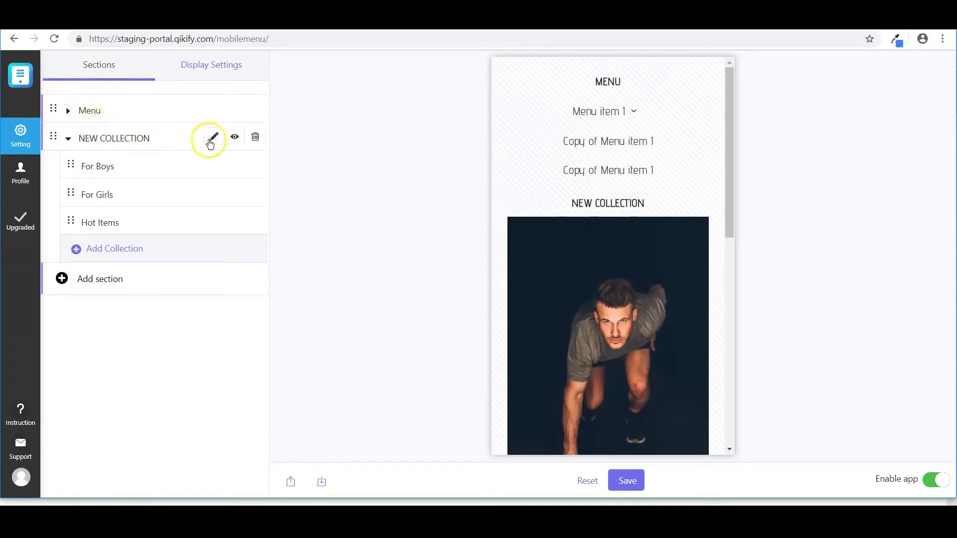
# Set NEW COLLECTION's Number of items on a row to 3.
pyautogui.click(214, 140)
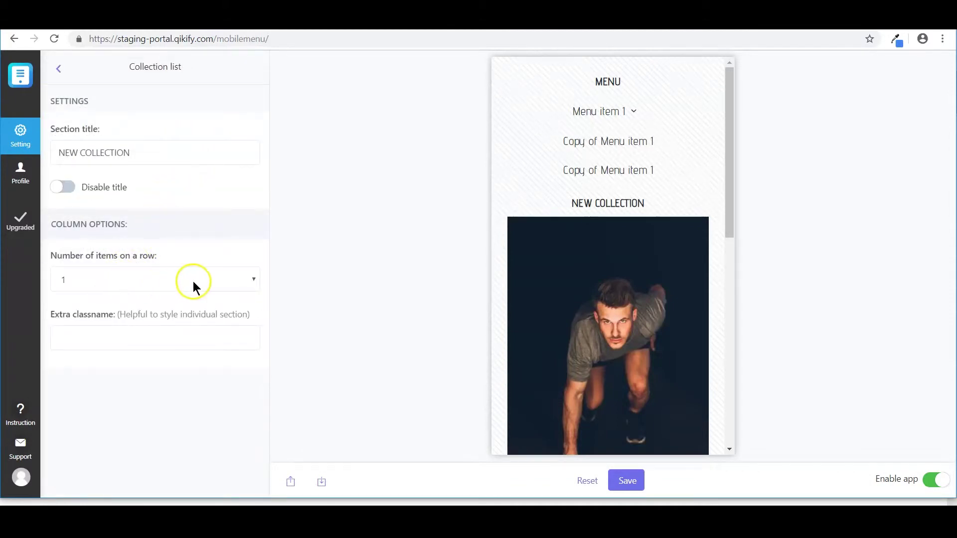
pyautogui.click(249, 276)
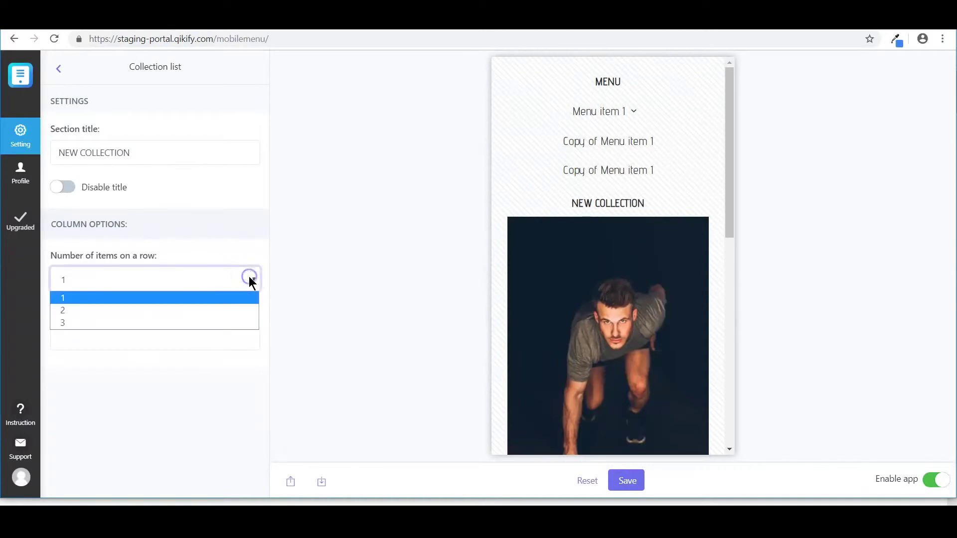
pyautogui.click(165, 327)
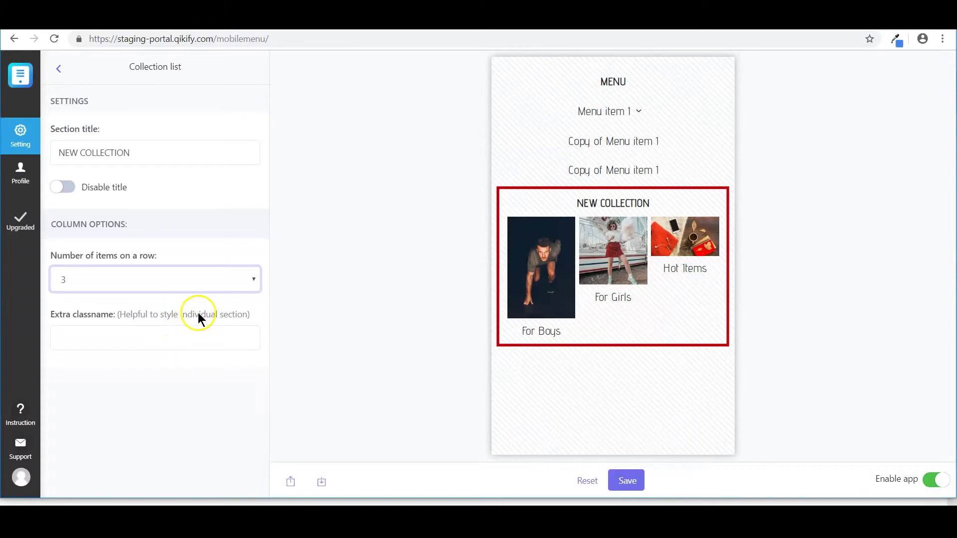
pyautogui.click(60, 70)
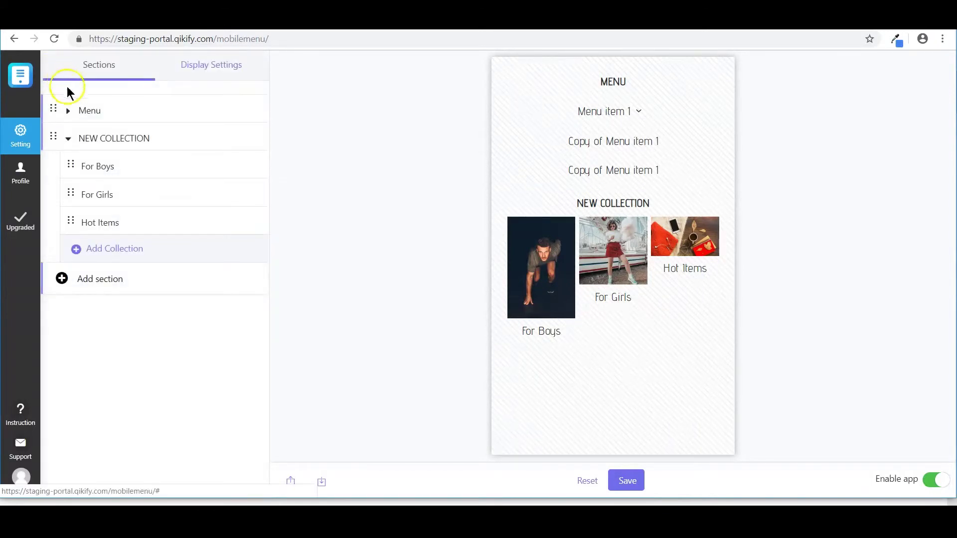
# Add a Product list section titled PRODUCT below NEW COLLECTION.
pyautogui.click(92, 278)
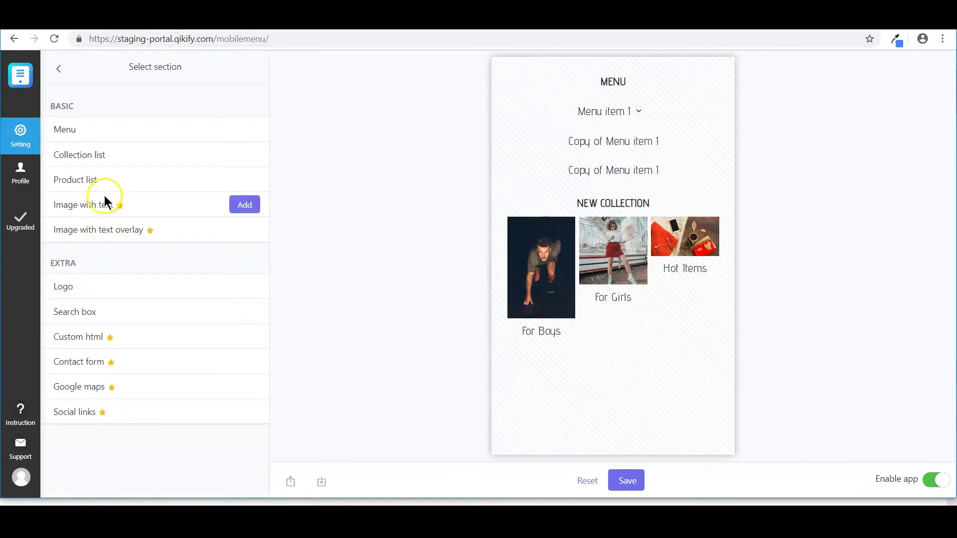
pyautogui.moveTo(151, 180)
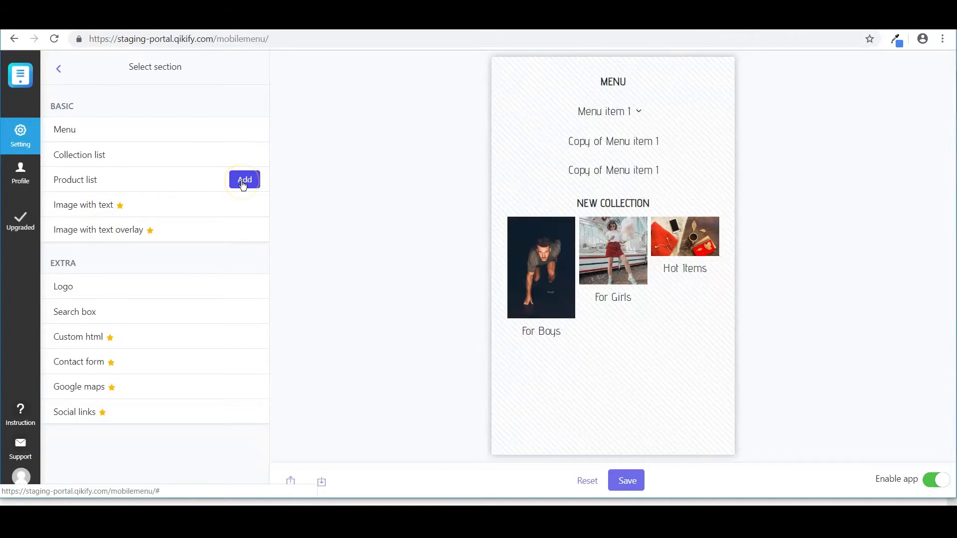
pyautogui.click(241, 181)
pyautogui.click(129, 154)
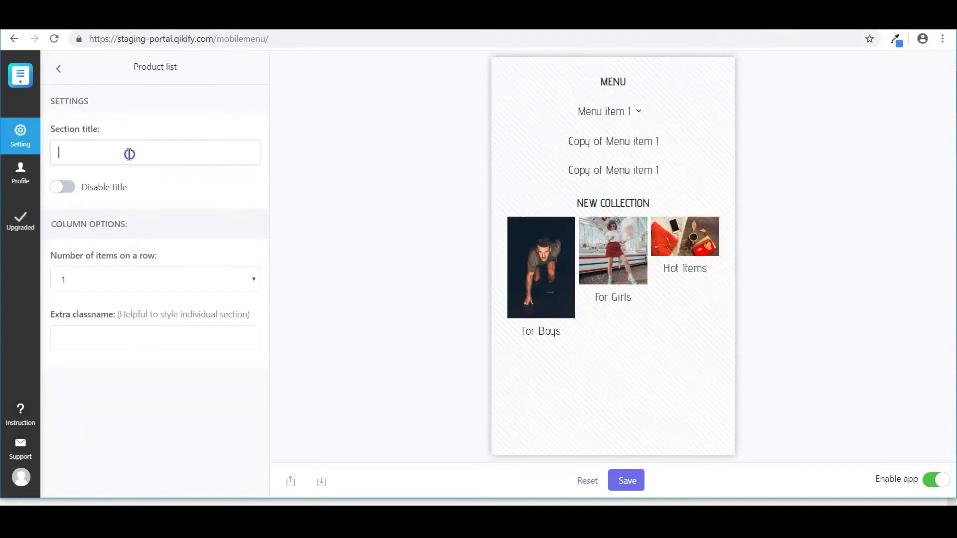
pyautogui.write('PRODUCT')
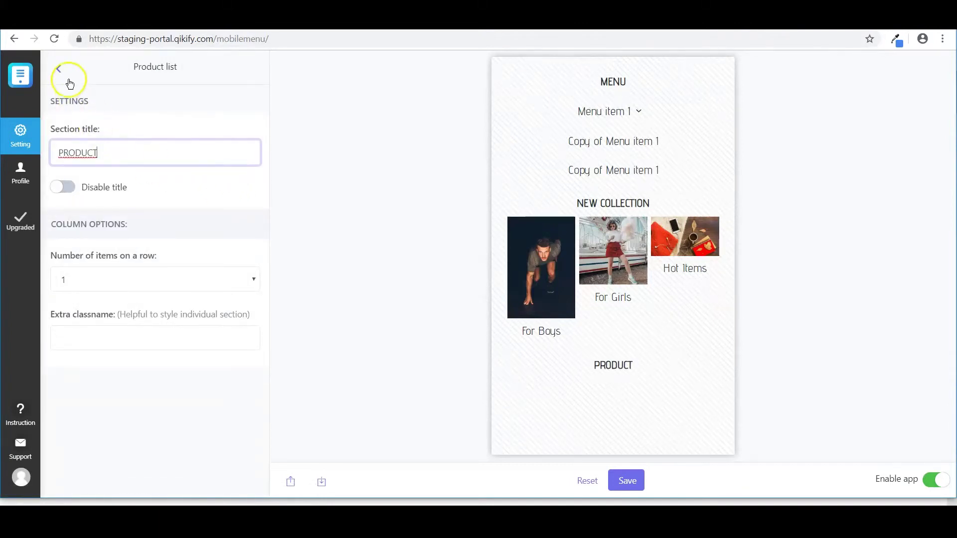
pyautogui.click(61, 69)
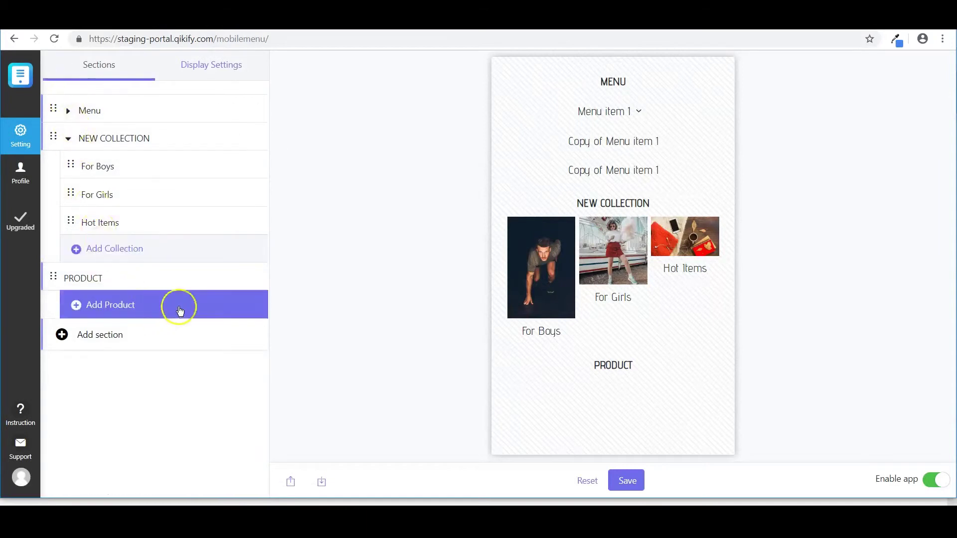
# Add a product item to PRODUCT set to Bardot neckline crop top.
pyautogui.click(208, 304)
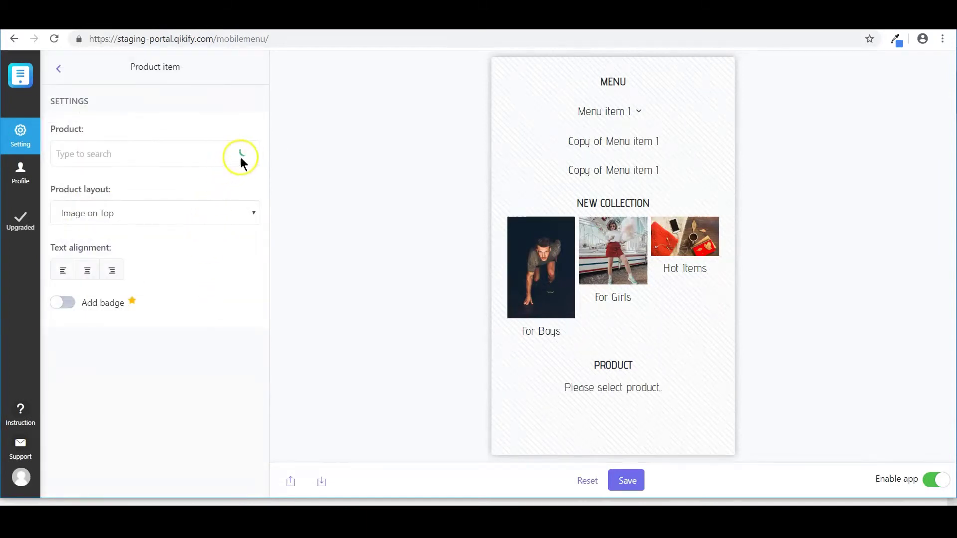
pyautogui.click(249, 152)
pyautogui.click(227, 188)
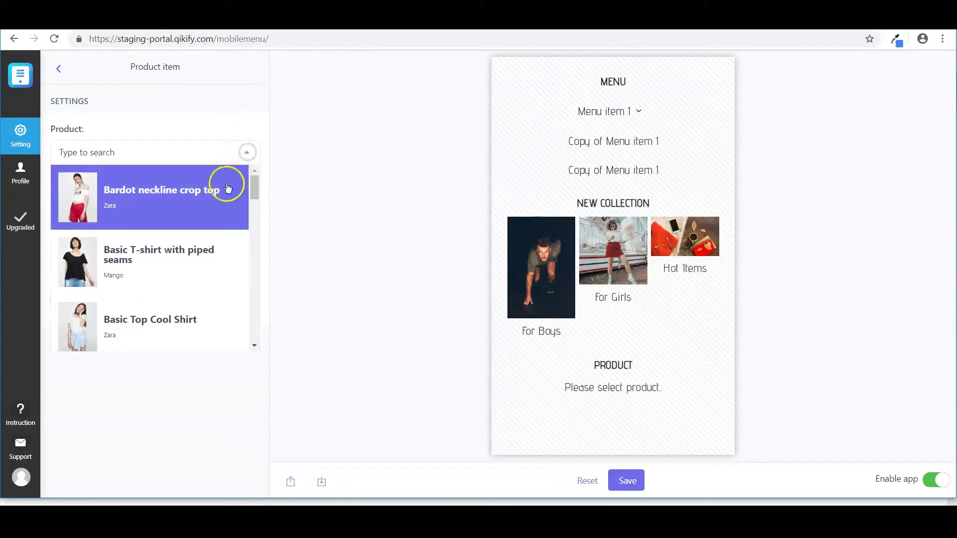
pyautogui.click(58, 69)
pyautogui.moveTo(150, 279)
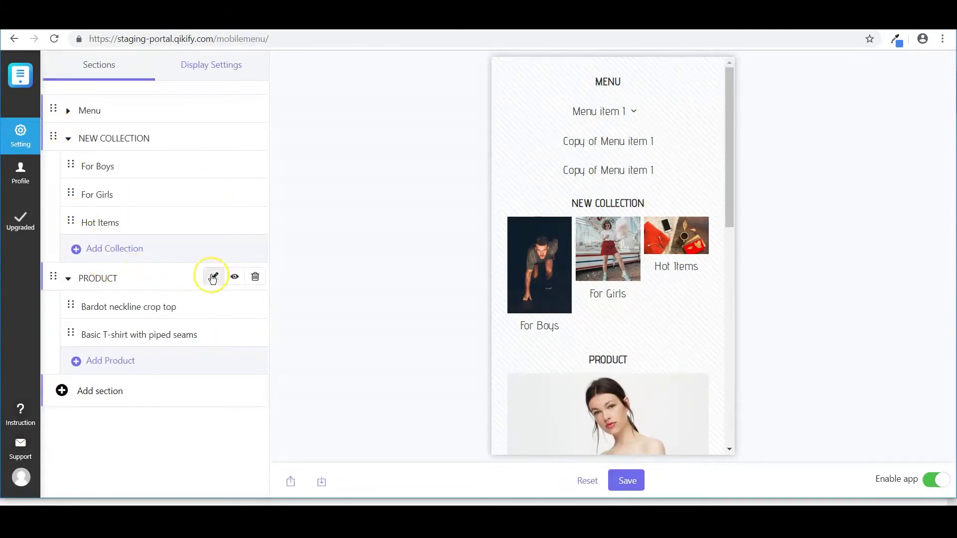
# Set PRODUCT's Number of items on a row to 2.
pyautogui.click(214, 276)
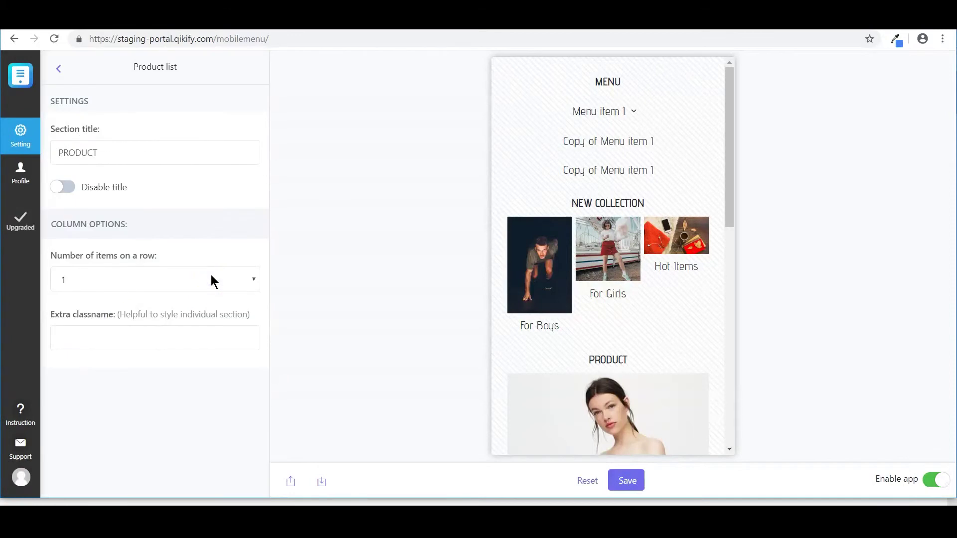
pyautogui.click(243, 279)
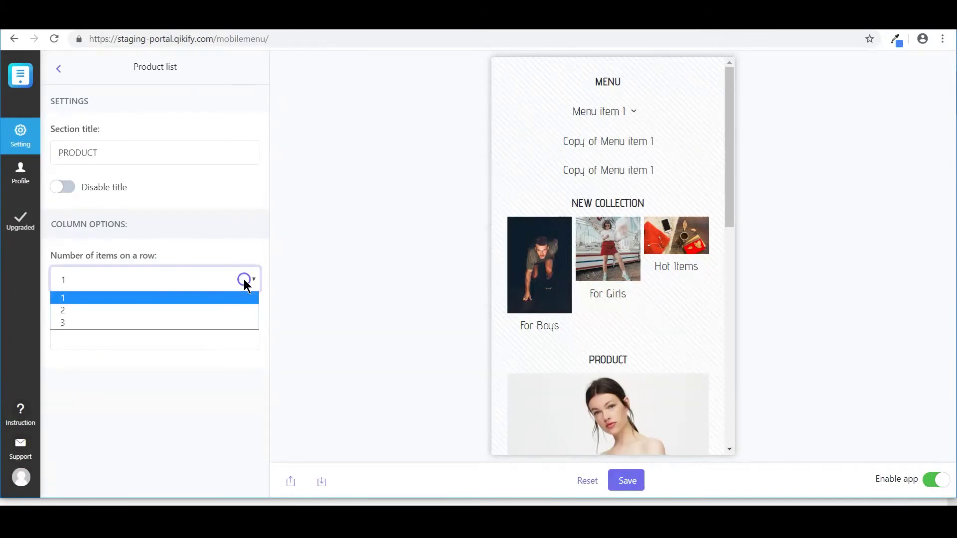
pyautogui.click(242, 309)
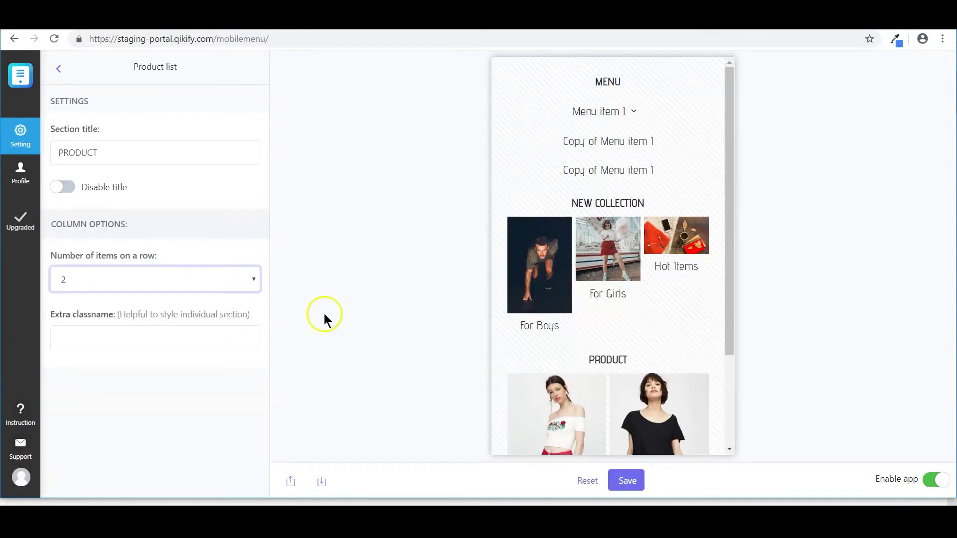
pyautogui.scroll(-1, 509, 321)
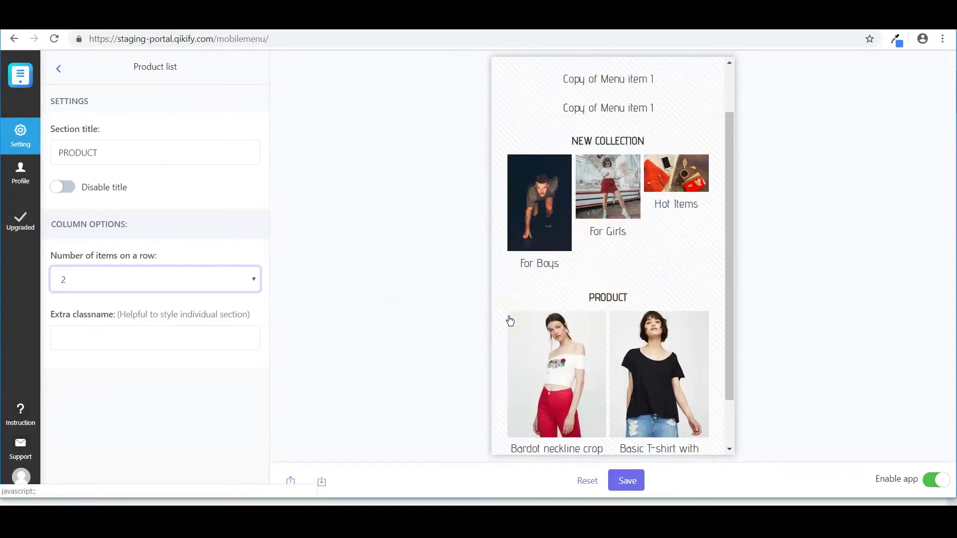
pyautogui.click(509, 321)
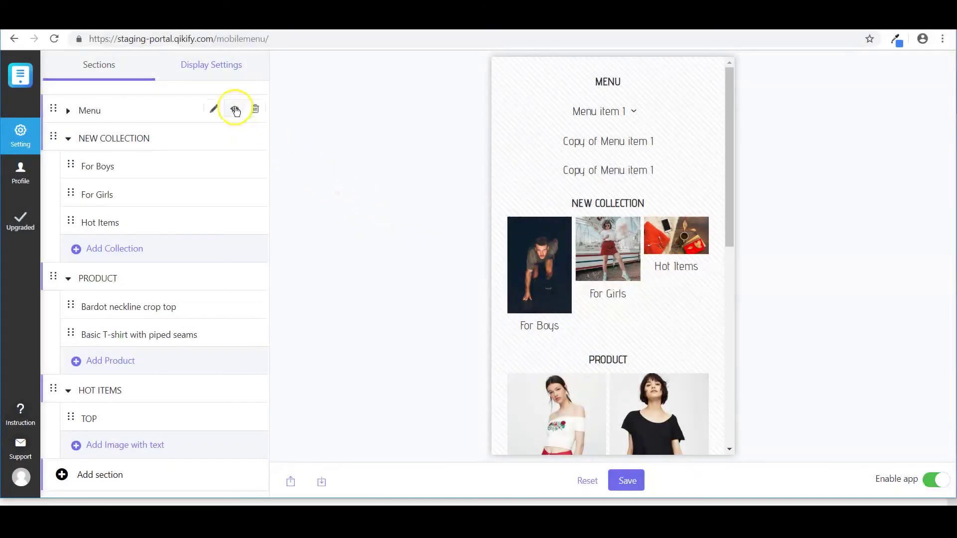
# Show the menu's Display Settings, where it replaces the theme's Main menu.
pyautogui.click(211, 78)
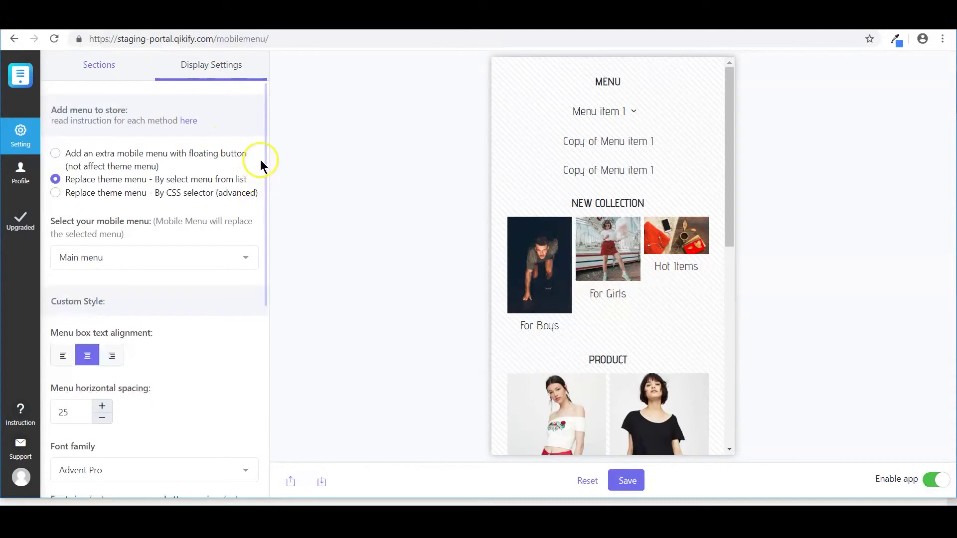
pyautogui.click(56, 155)
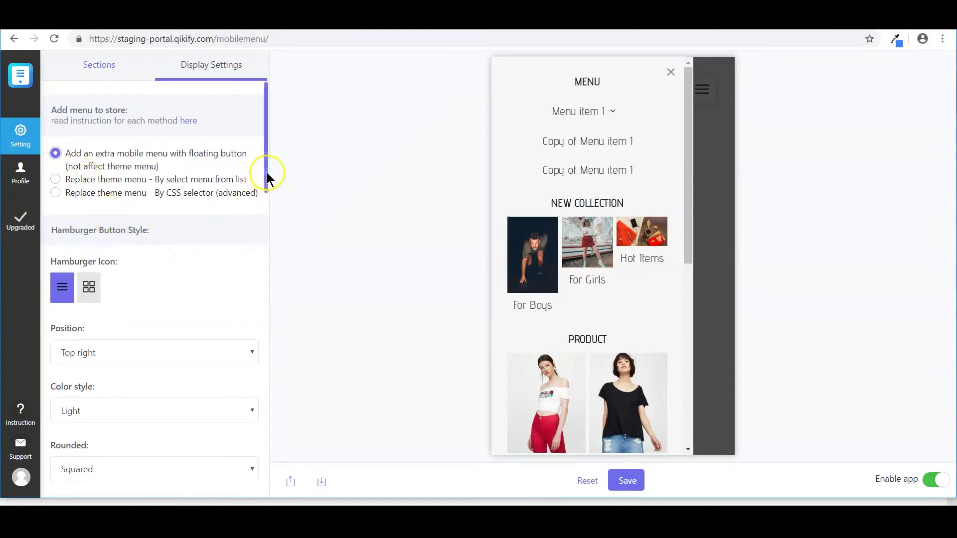
pyautogui.moveTo(267, 177); pyautogui.dragTo(262, 214)
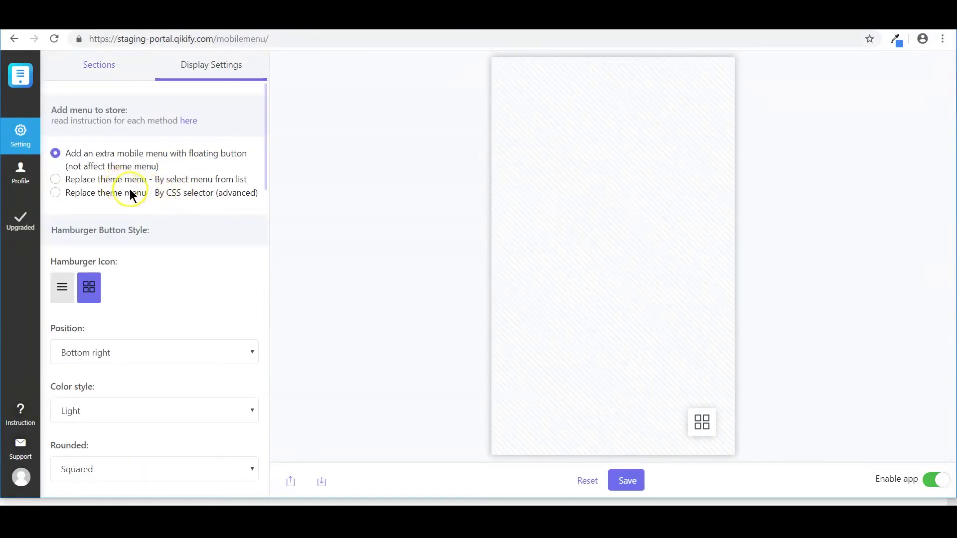
pyautogui.click(56, 180)
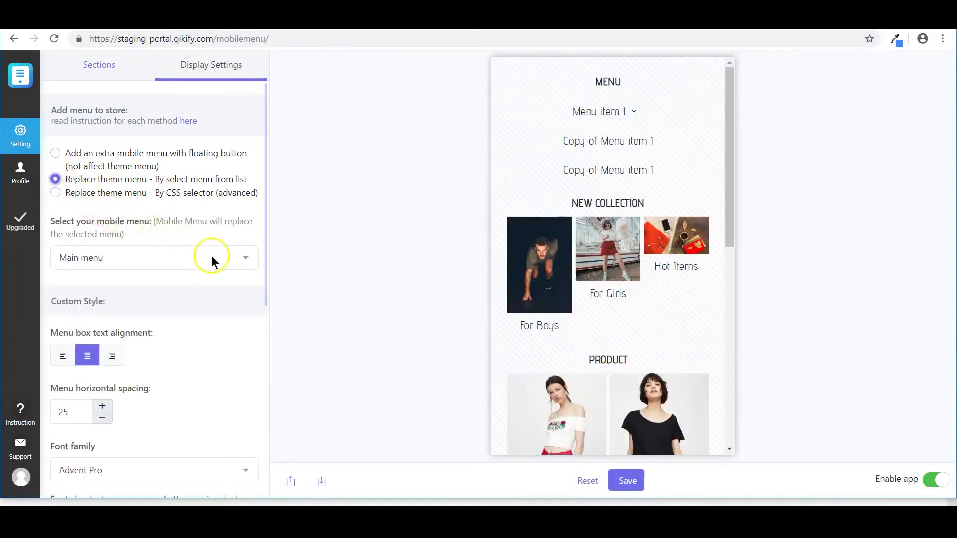
# Keep Main menu in the dropdown, then choose 'Replace theme menu - By CSS selector (advanced)' for #NavDrawer > div > ul.
pyautogui.click(244, 258)
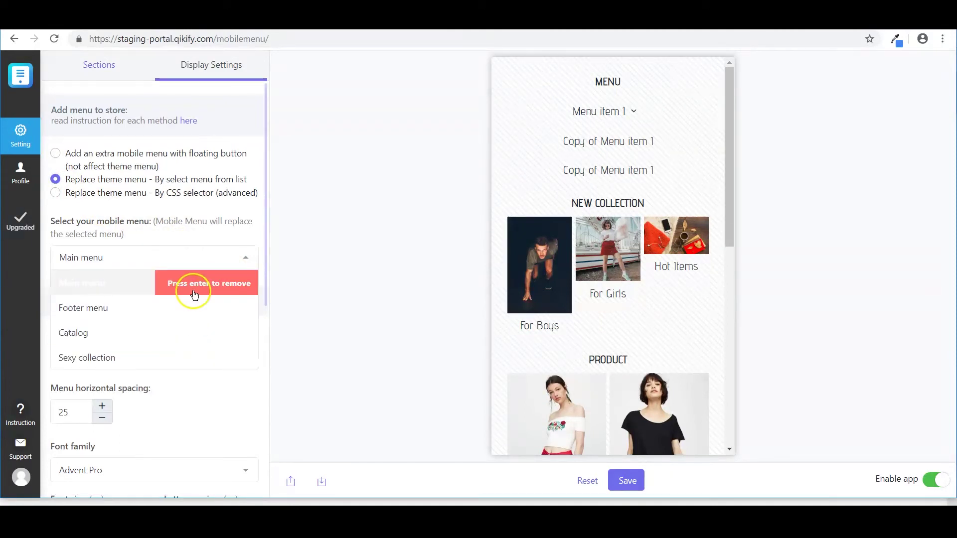
pyautogui.click(217, 239)
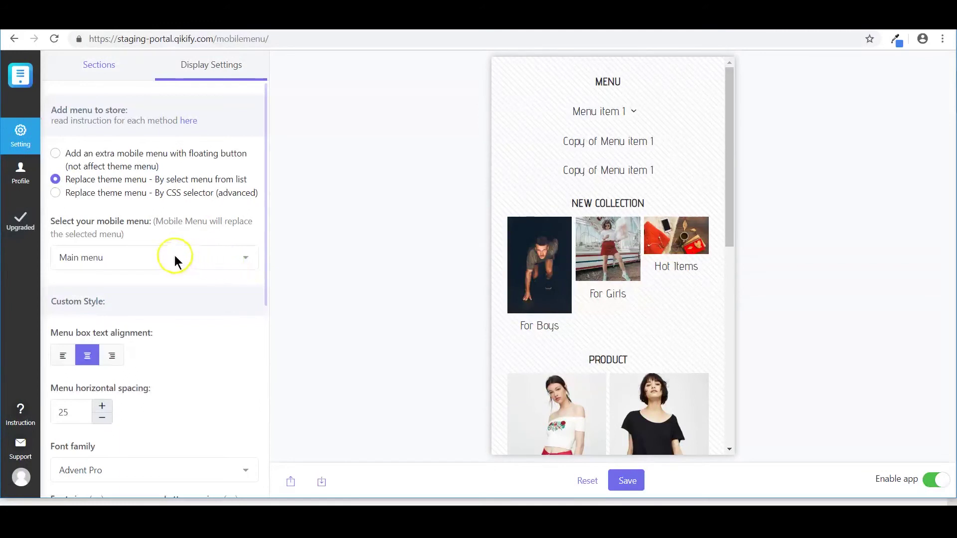
pyautogui.click(59, 191)
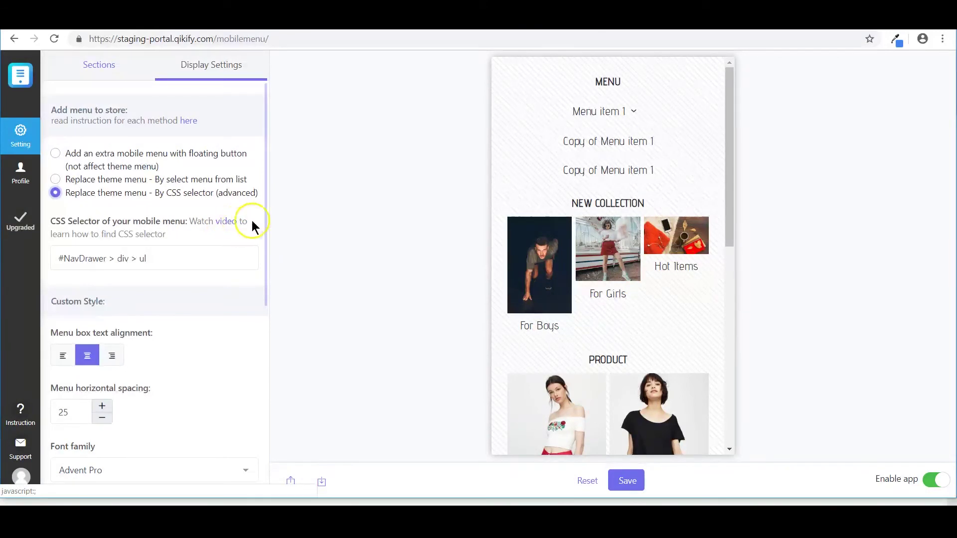
pyautogui.moveTo(265, 211); pyautogui.dragTo(271, 421)
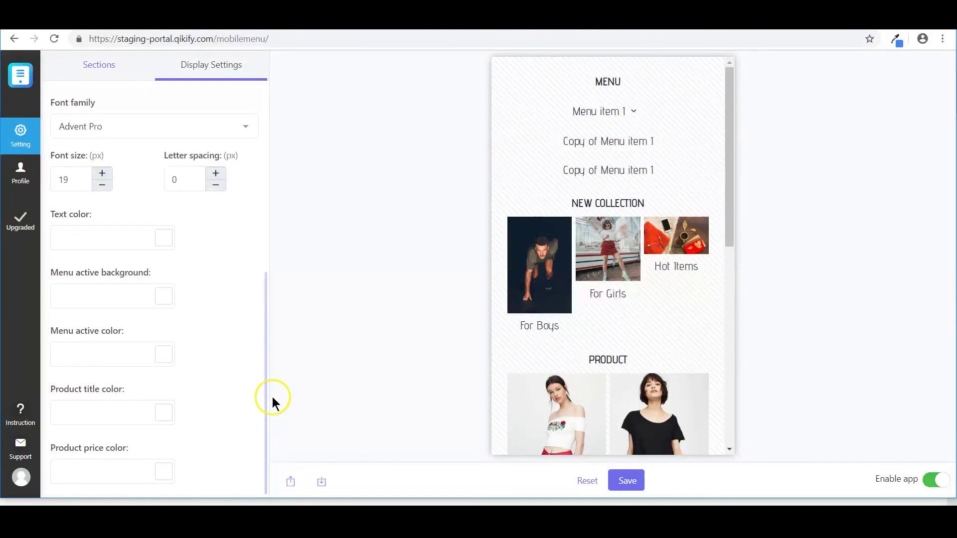